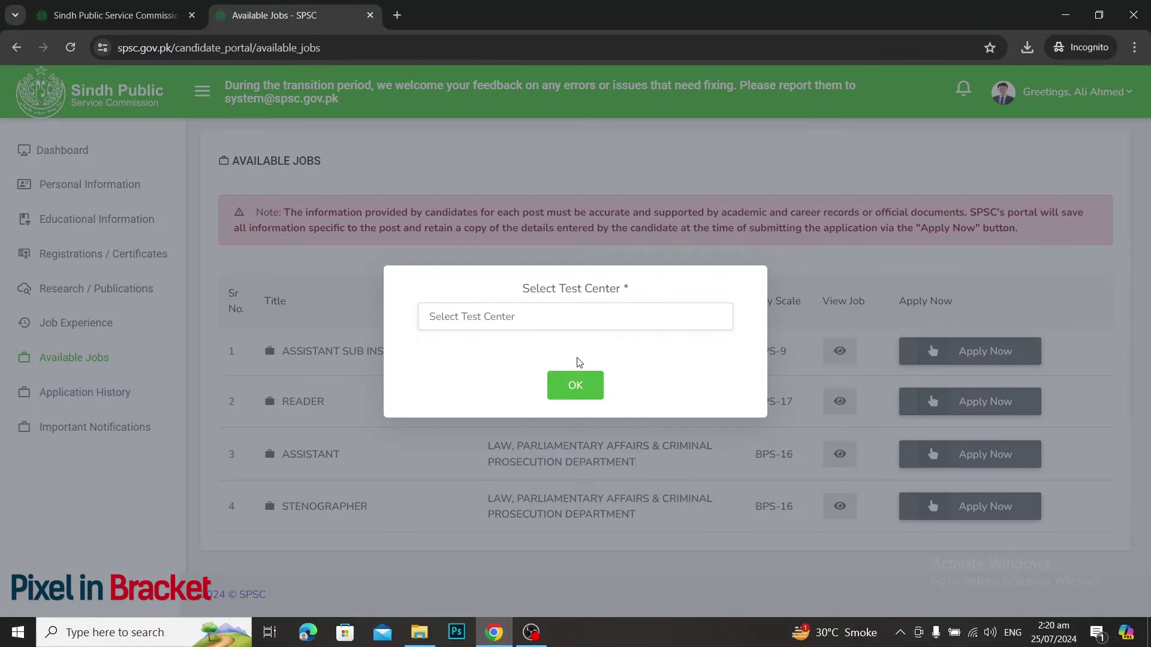
# Choose Hyderabad as the test center for the job application and confirm the selection.
pyautogui.click(572, 323)
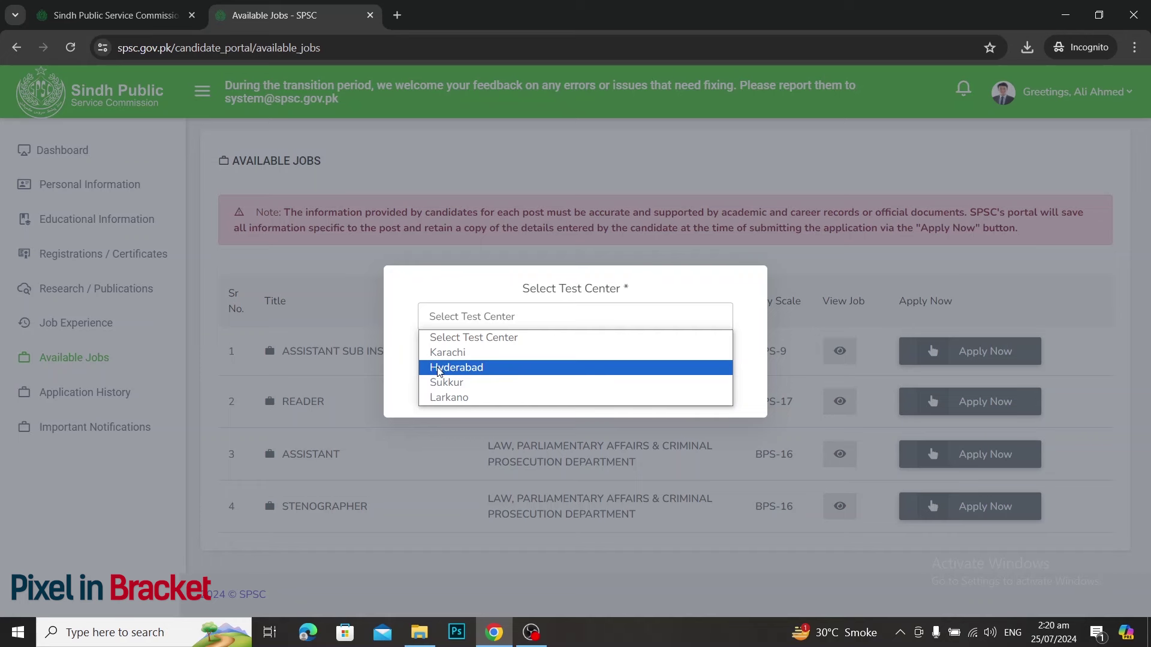
pyautogui.click(481, 368)
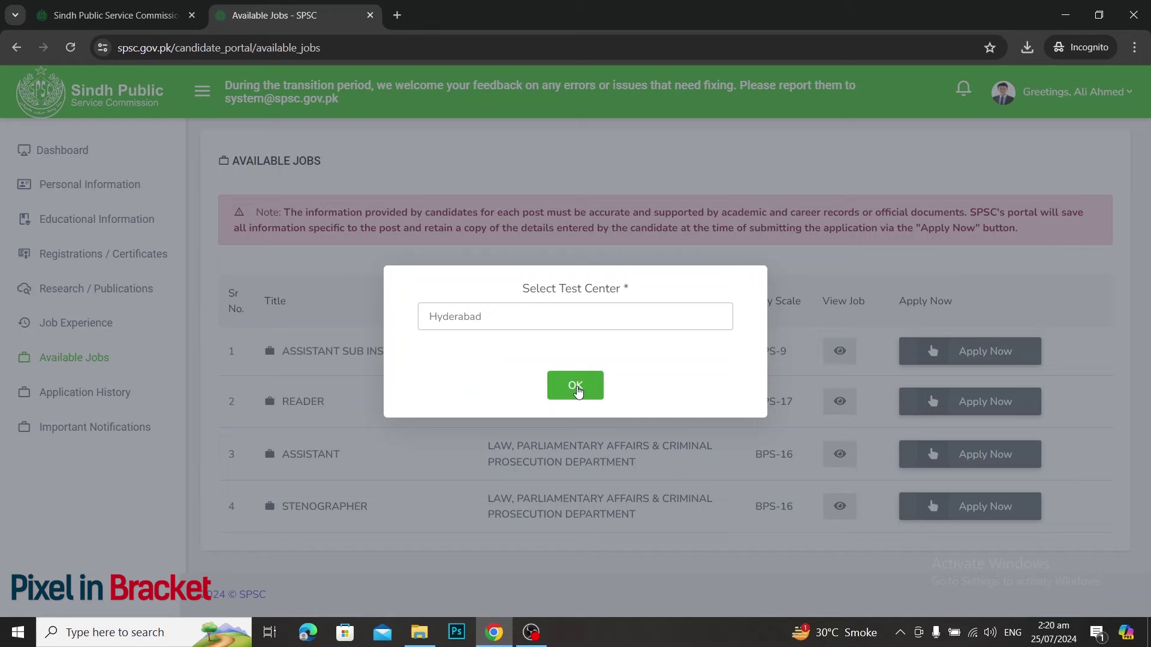
pyautogui.click(575, 387)
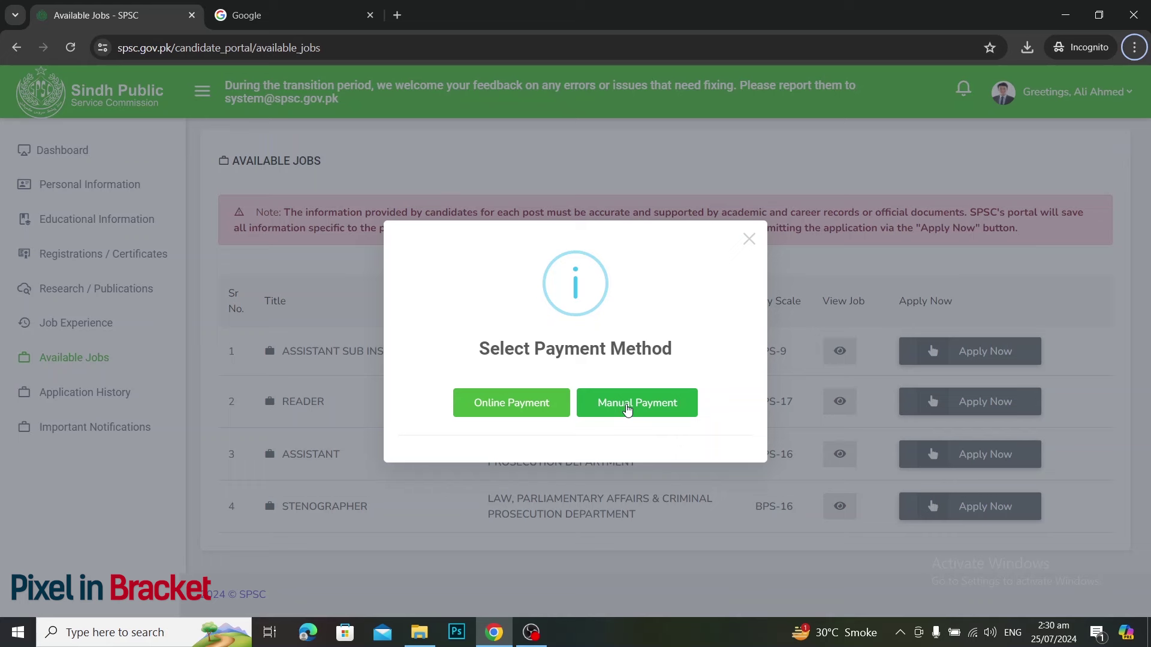
# Search Google for "spsc challan" and open the Sindh Public Service Commission challan form PDF to view it.
pyautogui.click(261, 10)
pyautogui.click(495, 271)
pyautogui.write('spsc challan')
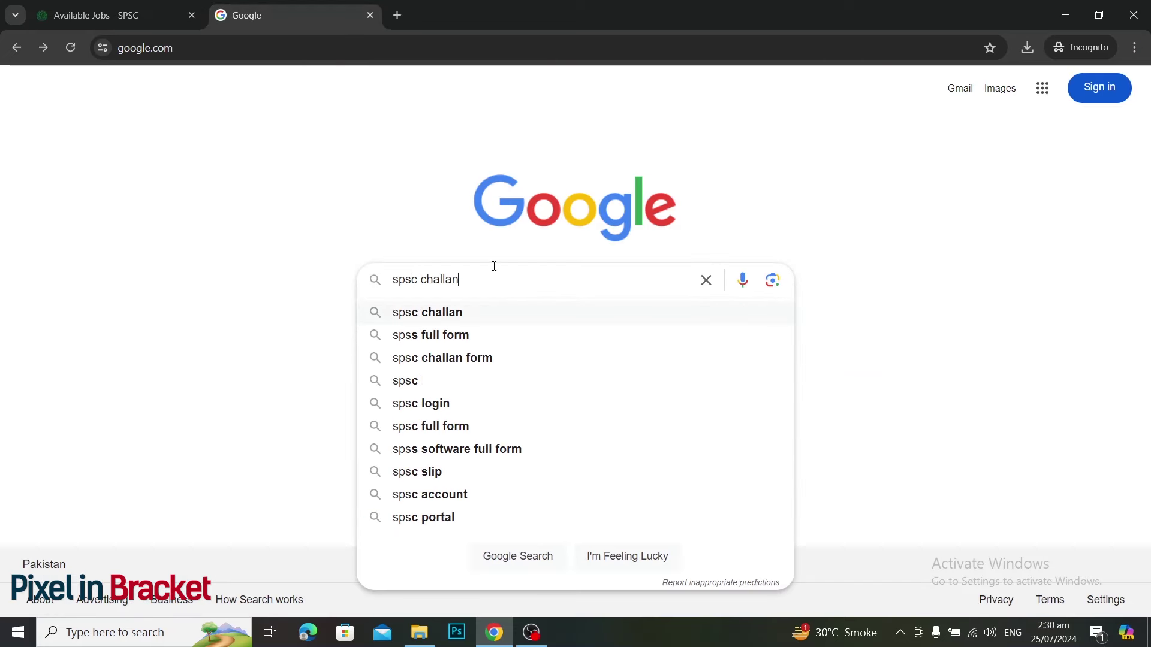
pyautogui.press('Return')
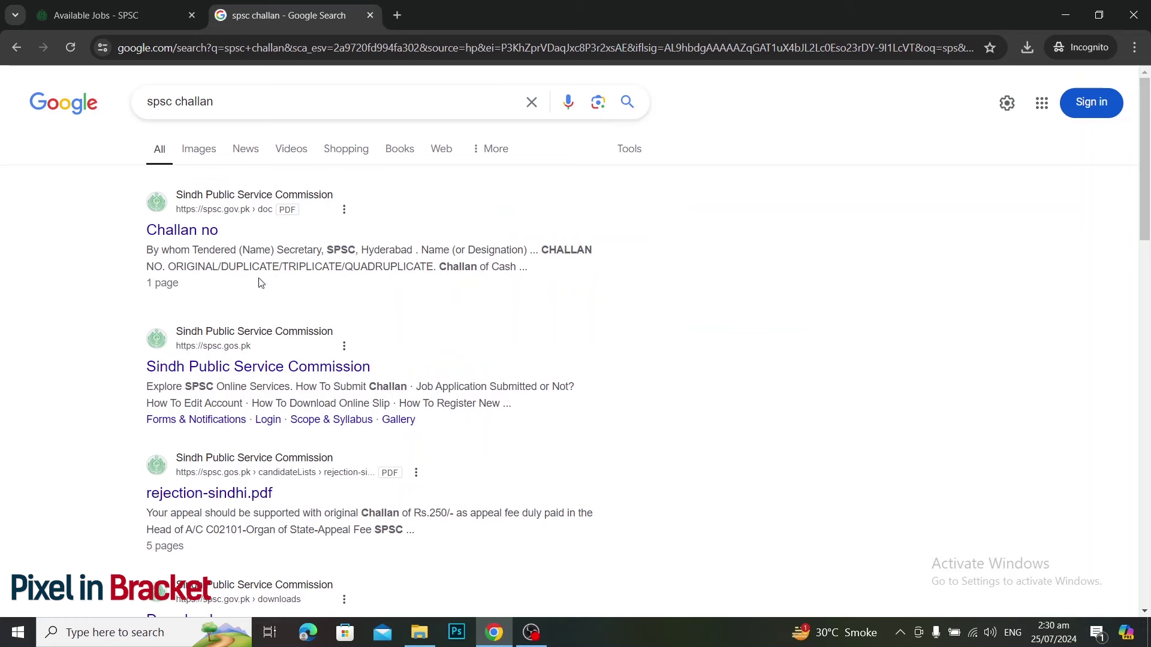
pyautogui.click(185, 232)
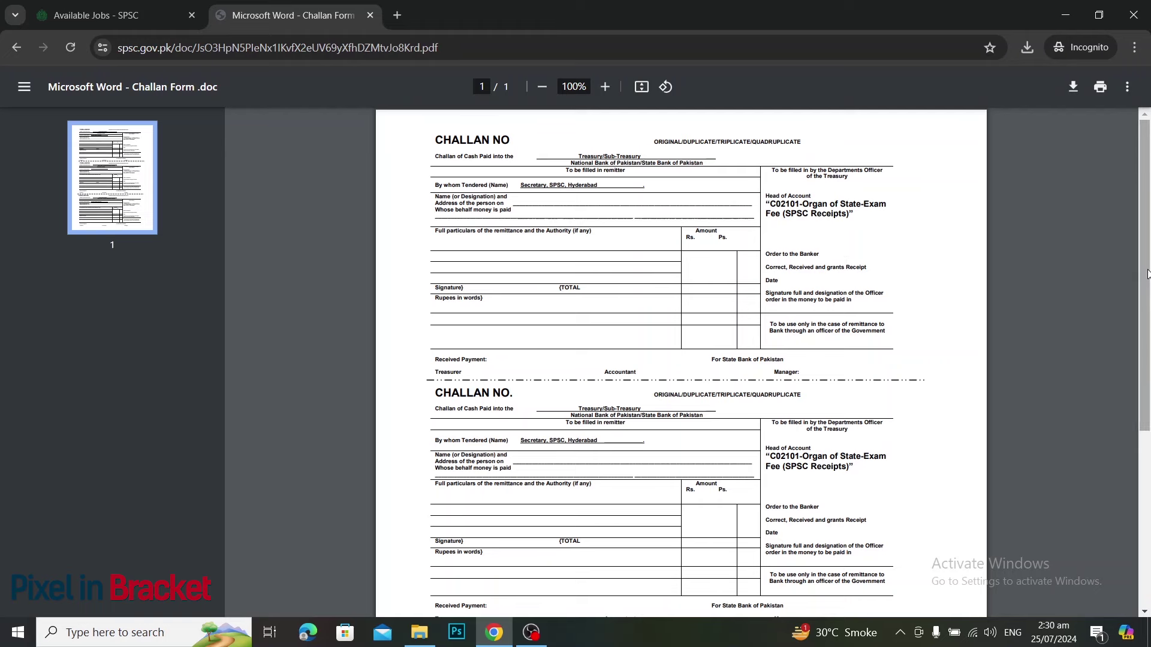
pyautogui.moveTo(1148, 274)
pyautogui.mouseDown()
pyautogui.moveTo(1149, 322)
pyautogui.moveTo(1148, 275)
pyautogui.mouseUp()
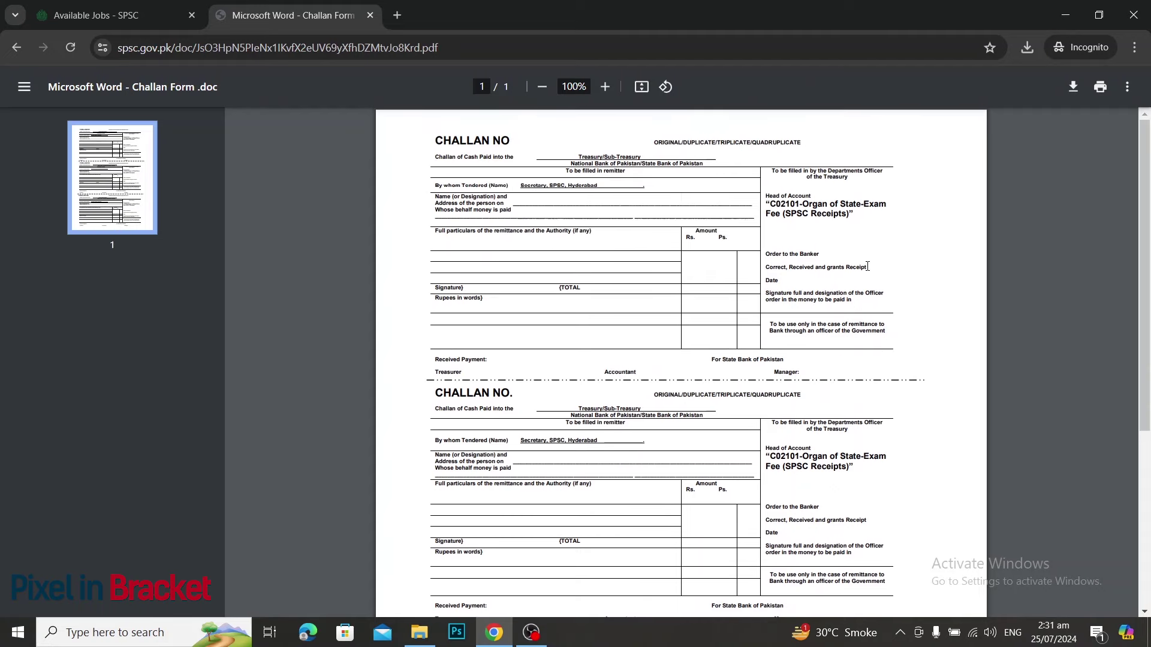
# Choose manual payment for the application and set the bank receipt date to 24-07-2024, checking against the challan form.
pyautogui.click(160, 6)
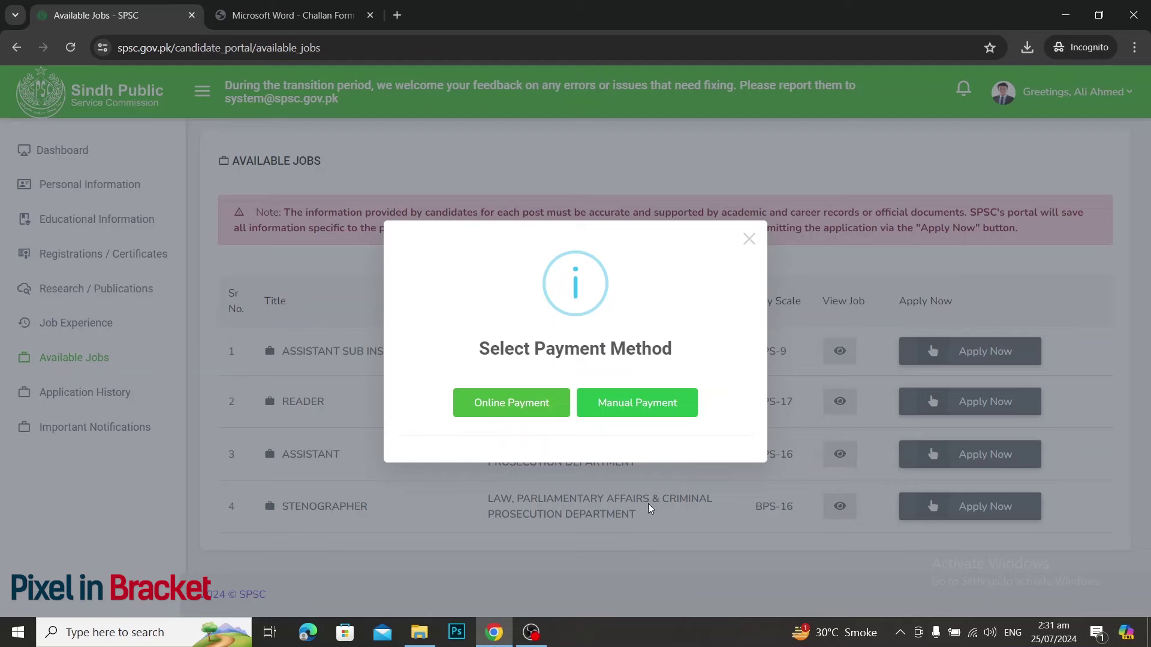
pyautogui.click(599, 408)
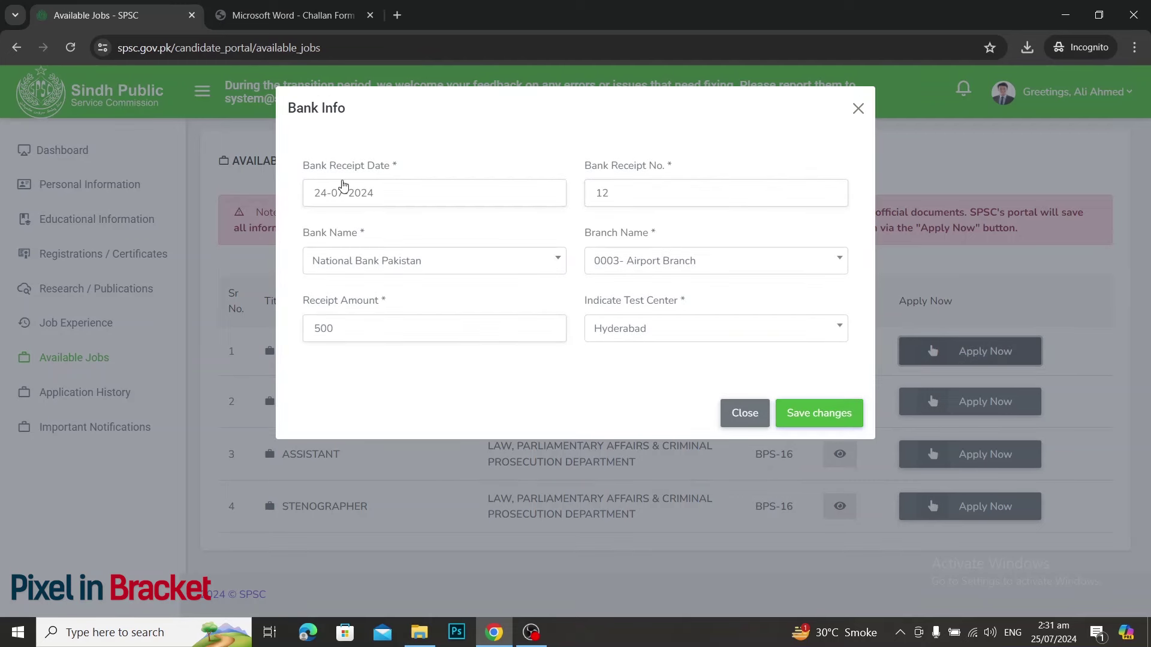
pyautogui.click(386, 192)
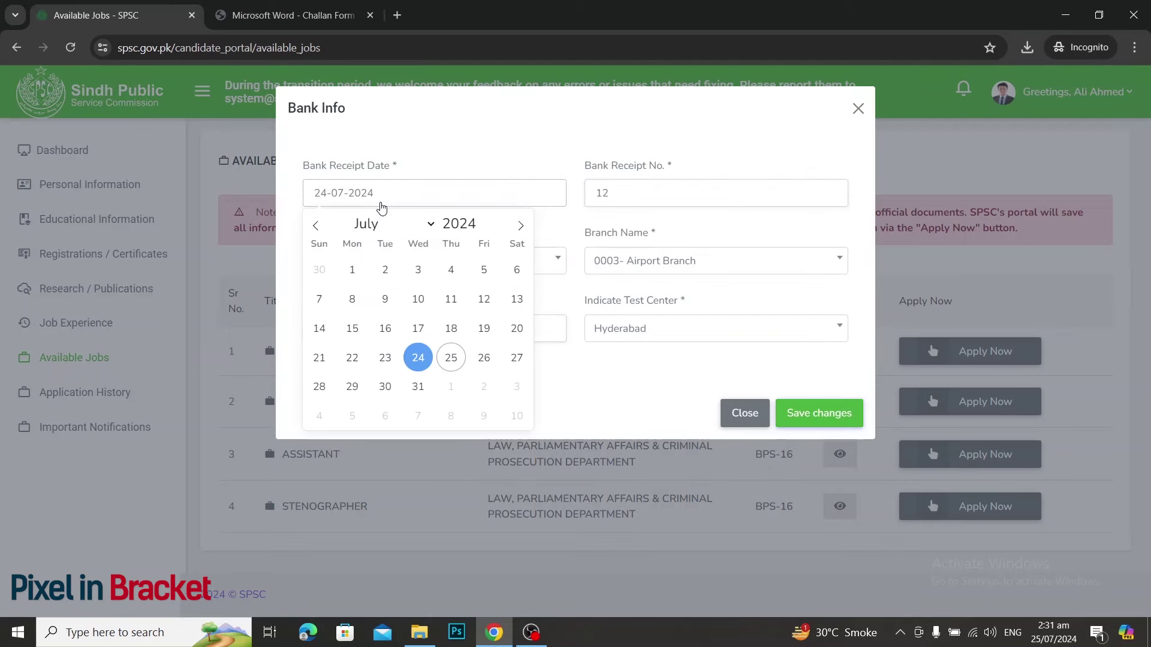
pyautogui.click(422, 358)
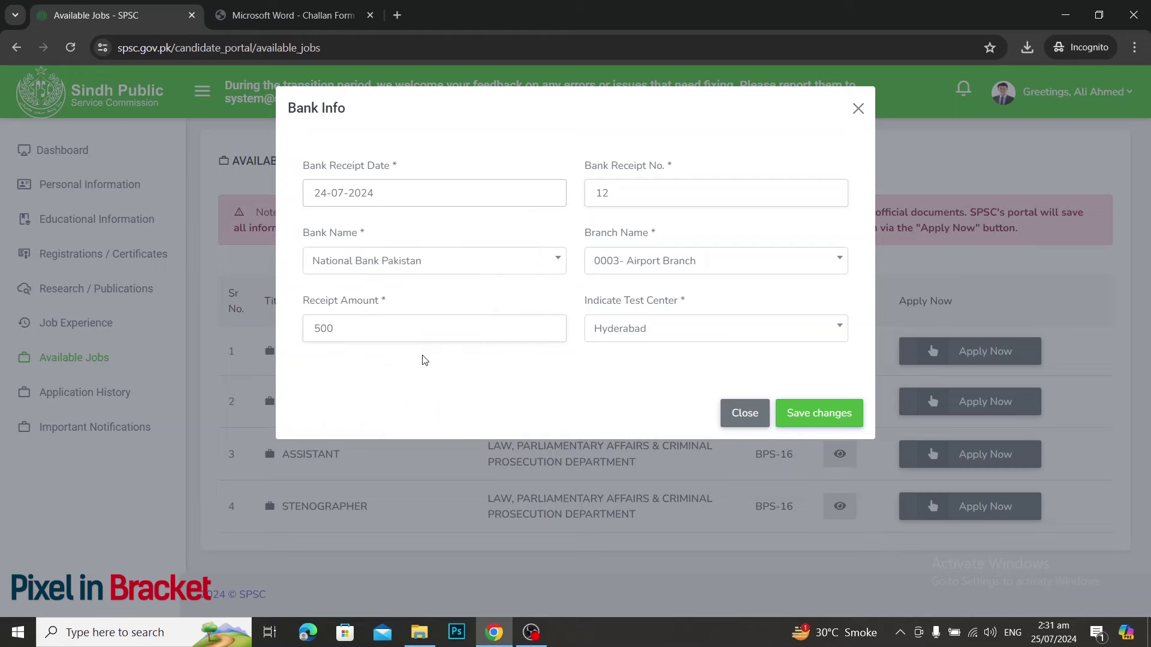
pyautogui.click(288, 15)
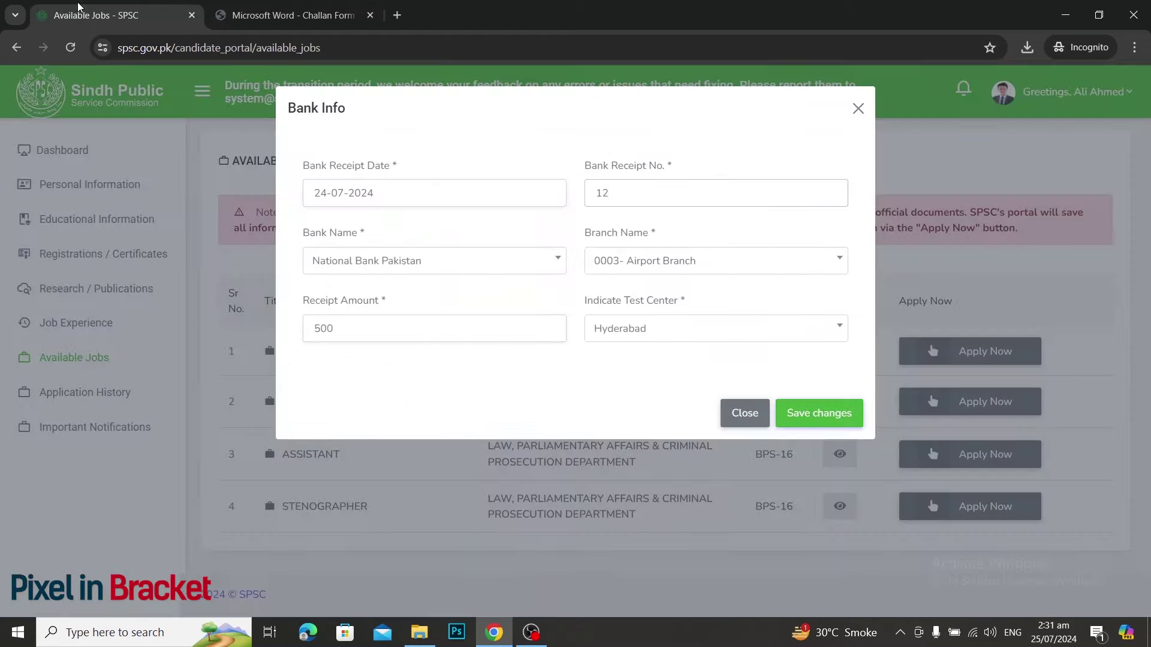
pyautogui.click(99, 15)
# Select National Bank Pakistan and the 0003- Airport Branch in the bank details, review the receipt amount, and close the form without saving.
pyautogui.click(532, 260)
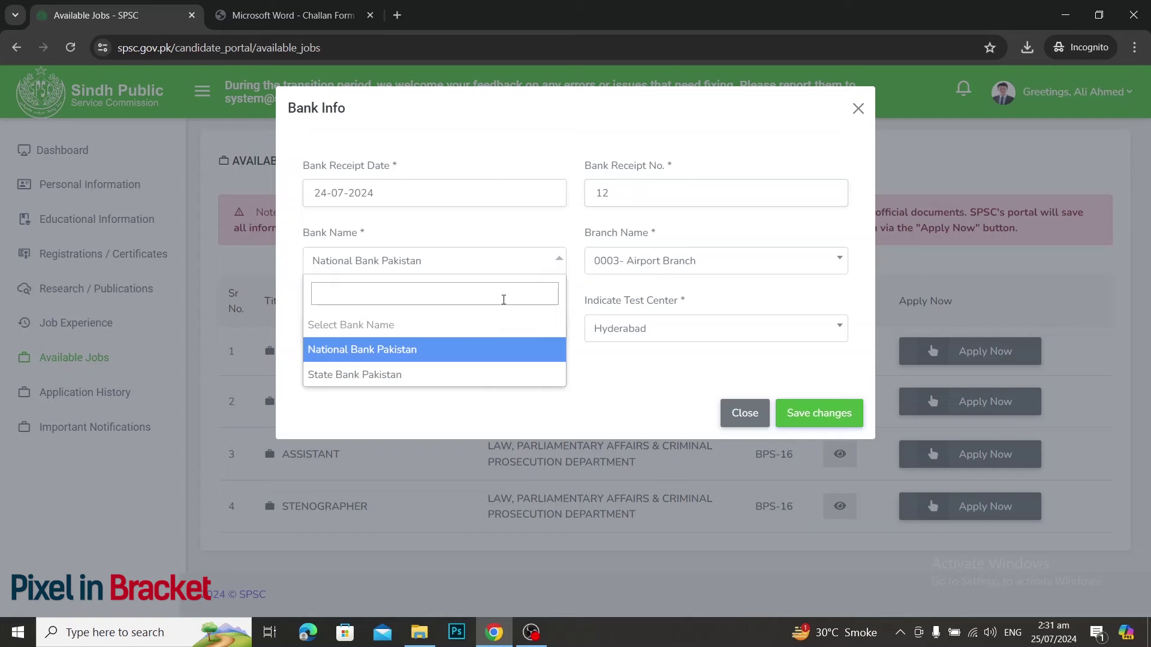
pyautogui.click(480, 354)
pyautogui.click(690, 261)
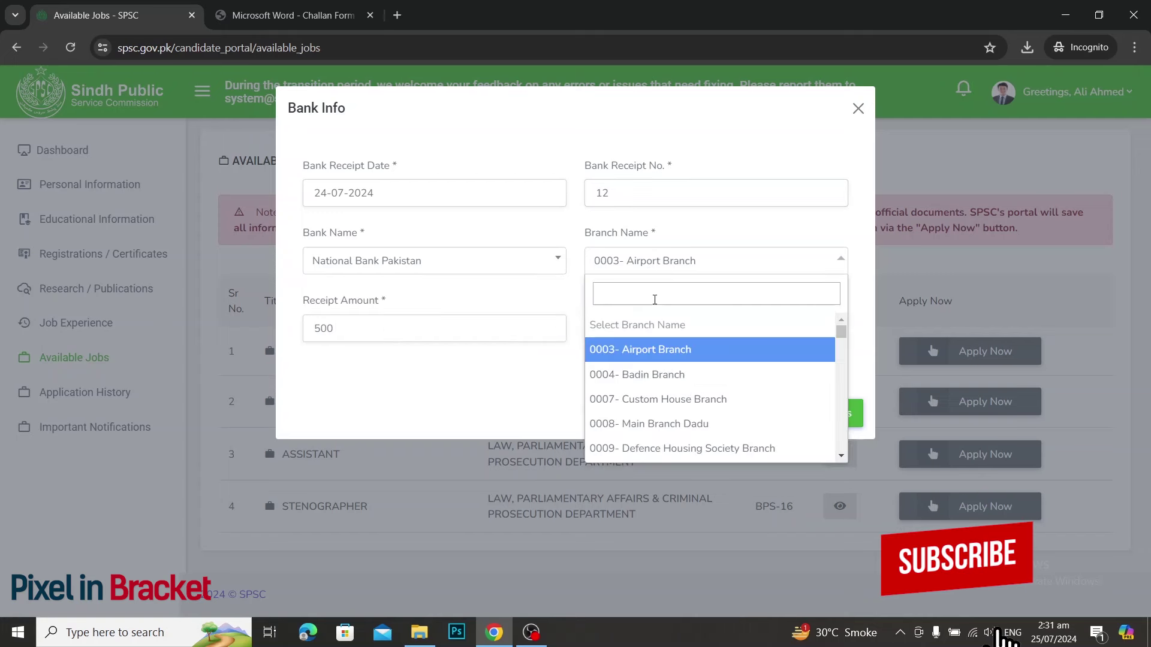
pyautogui.click(682, 351)
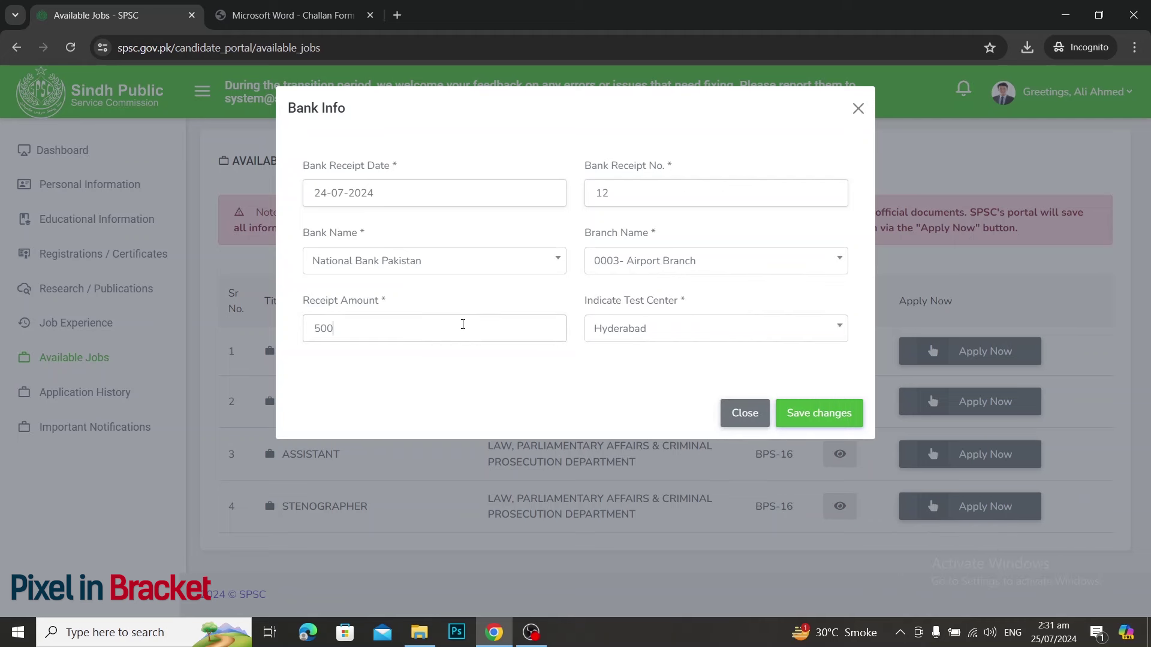
pyautogui.click(477, 326)
pyautogui.click(734, 415)
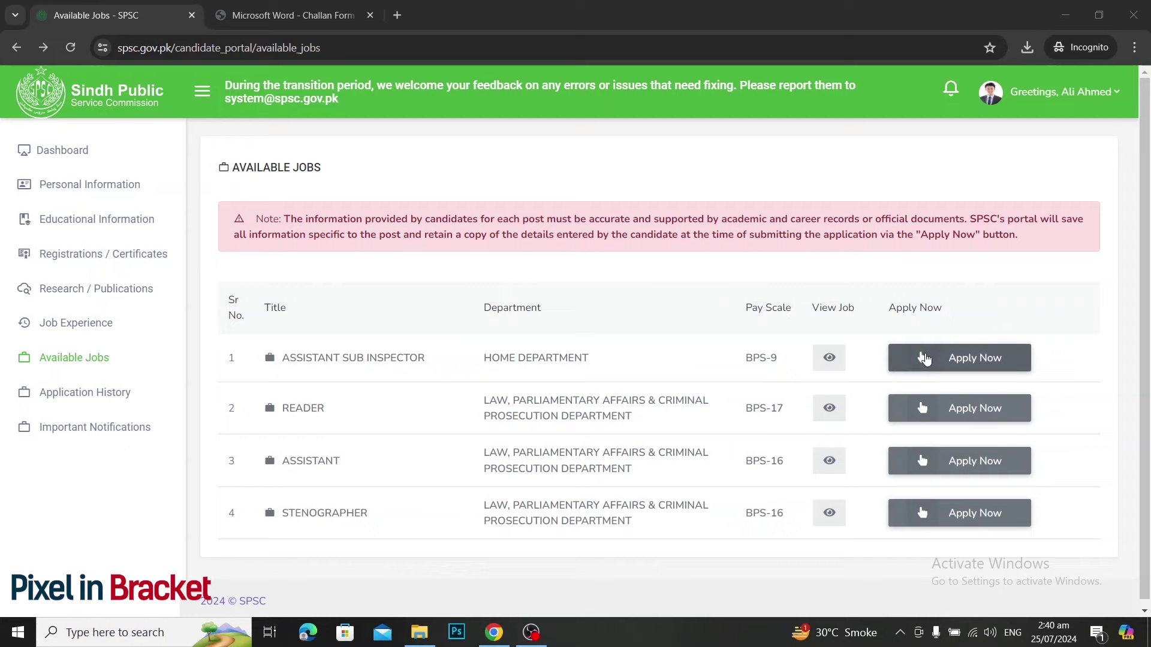
# Apply for the Assistant Sub Inspector post with Hyderabad as the test center and online payment as the payment method.
pyautogui.click(925, 359)
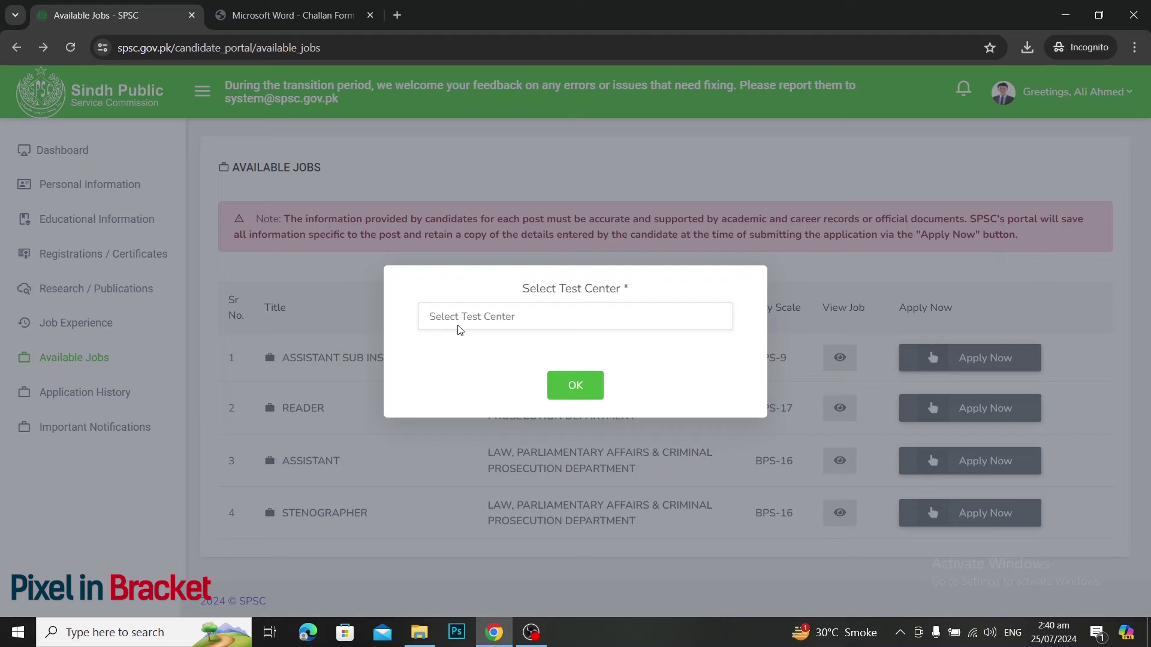
pyautogui.click(493, 329)
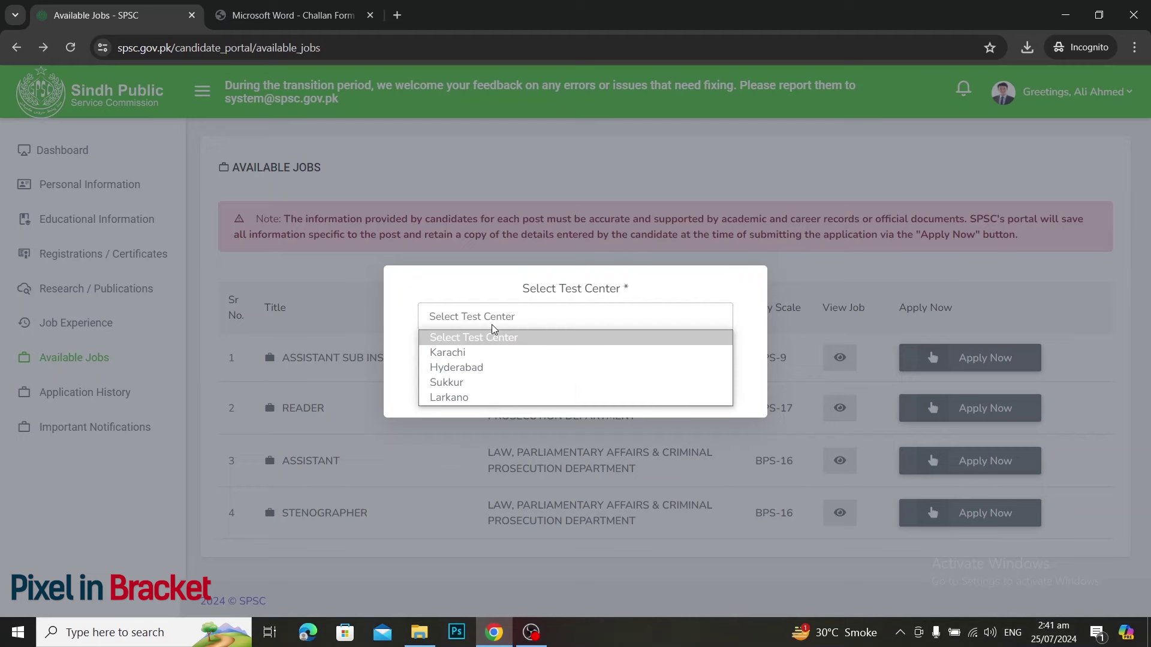
pyautogui.click(489, 368)
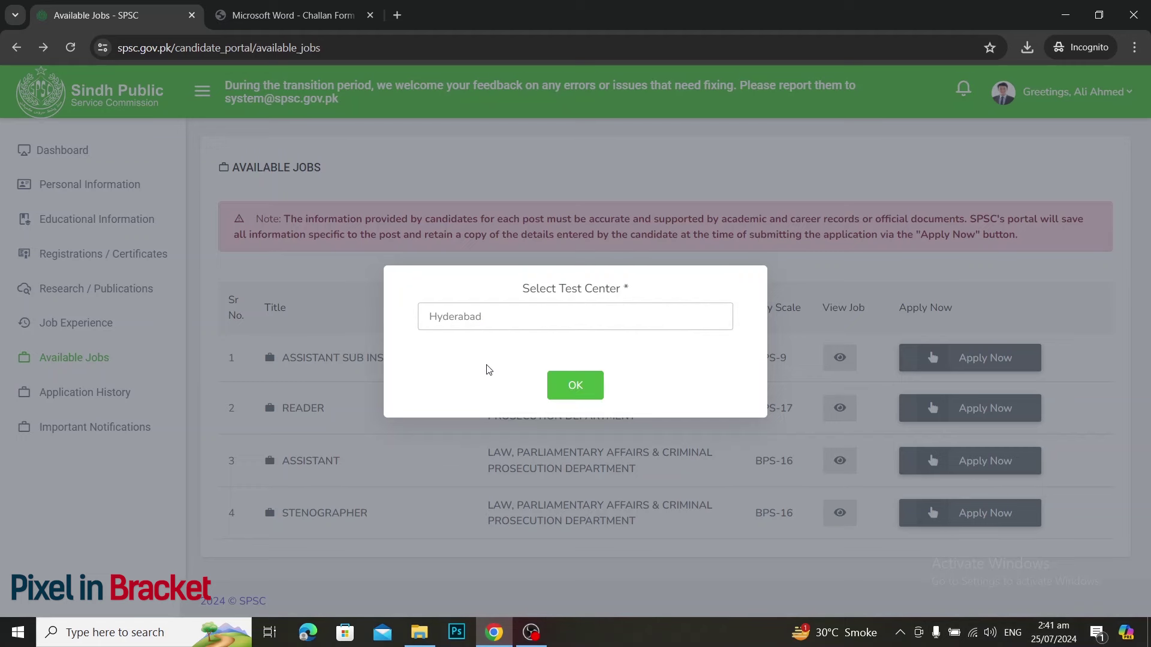
pyautogui.click(573, 385)
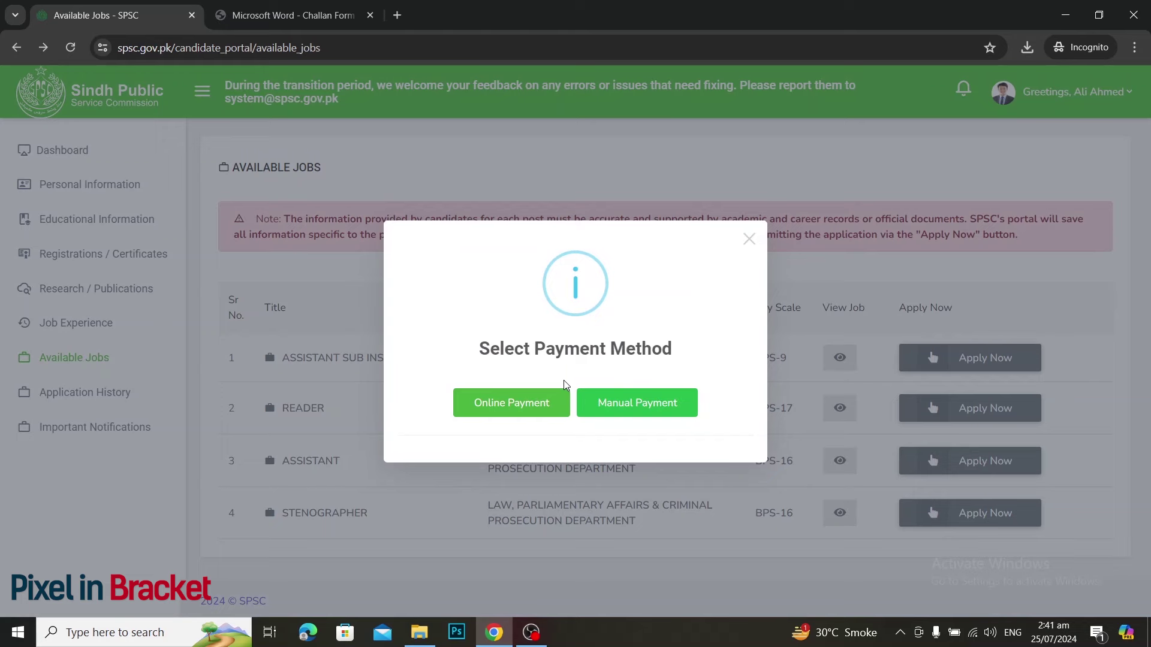
pyautogui.click(538, 410)
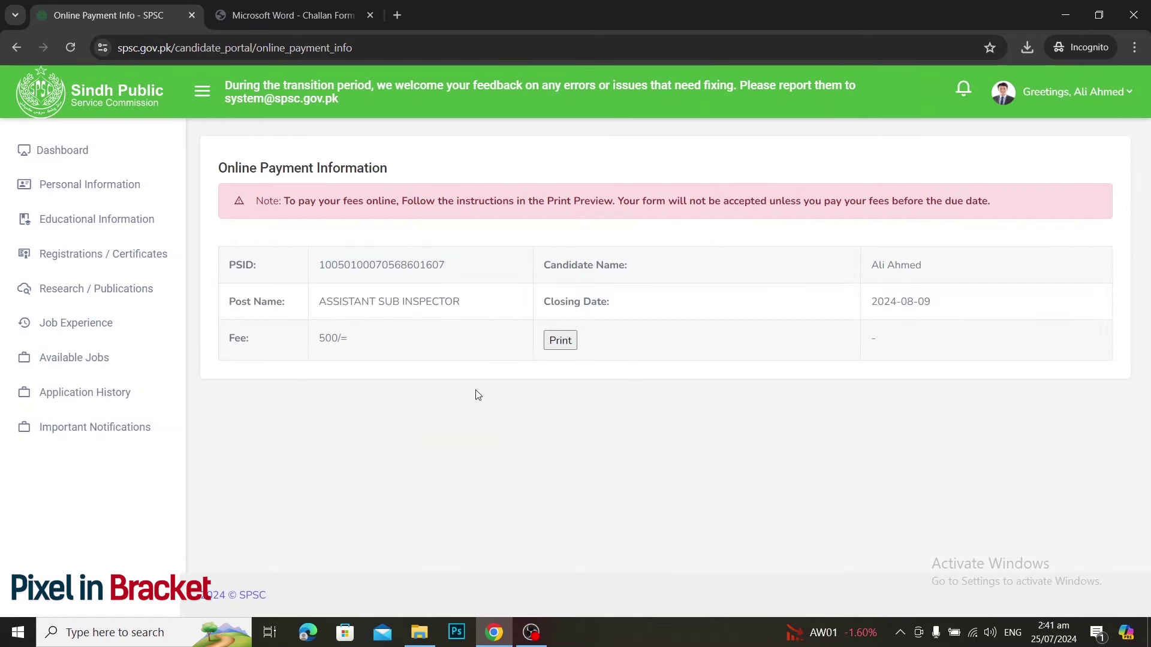
# Save the online payment information as the PDF "Online Payment Info - SPSC" on the Desktop, replacing the existing file.
pyautogui.click(560, 341)
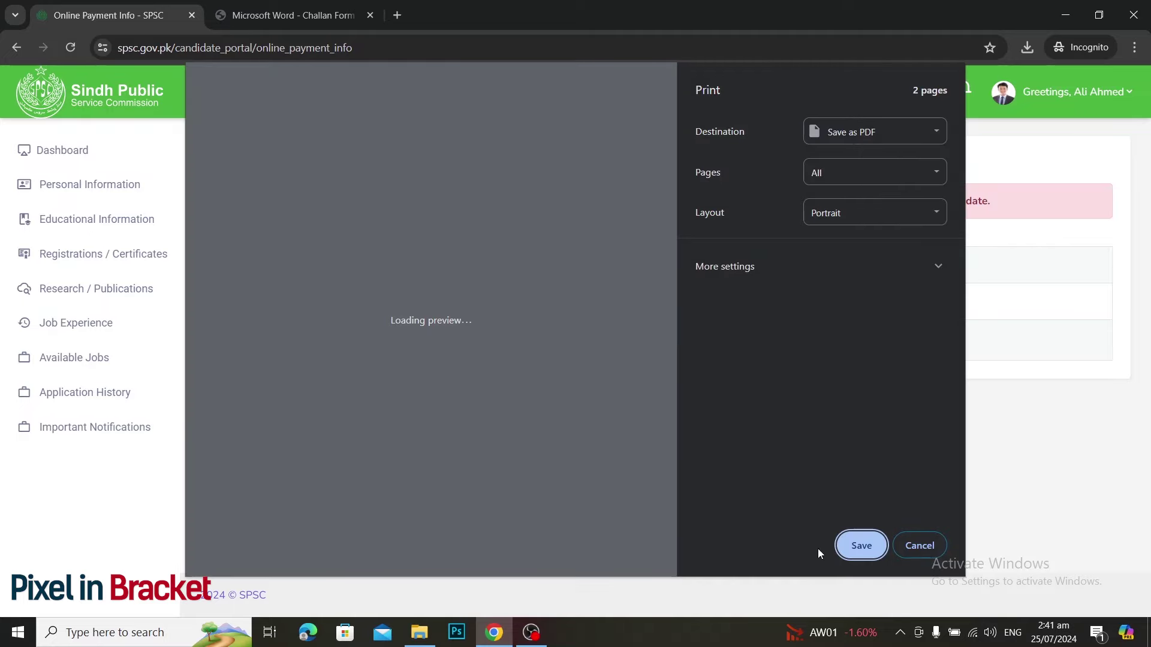
pyautogui.click(850, 547)
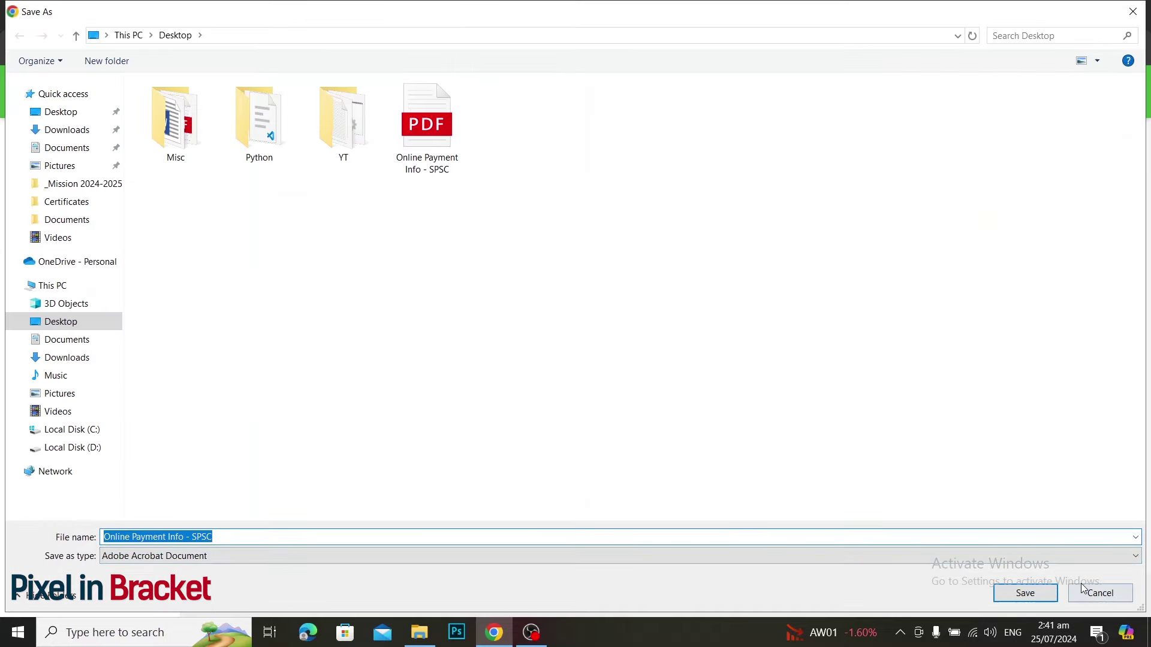
pyautogui.click(1049, 594)
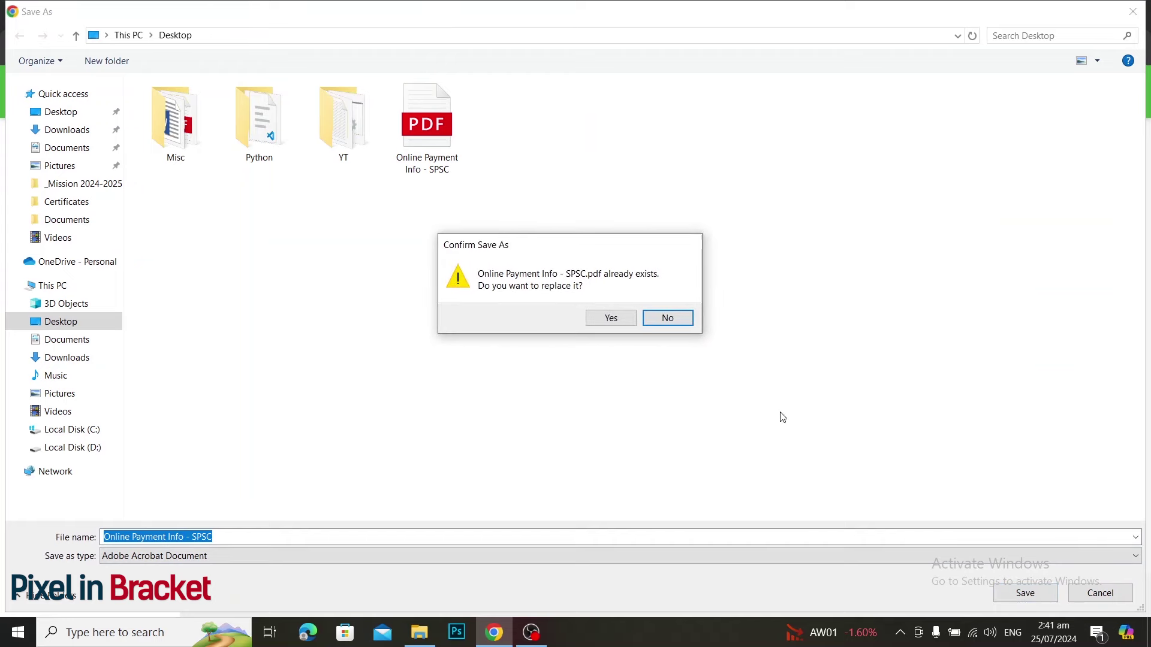
pyautogui.click(603, 319)
# Open the saved payment PDF from the desktop and read its fee payment instructions for online banking, ATM and Easy Paisa.
pyautogui.click(1148, 632)
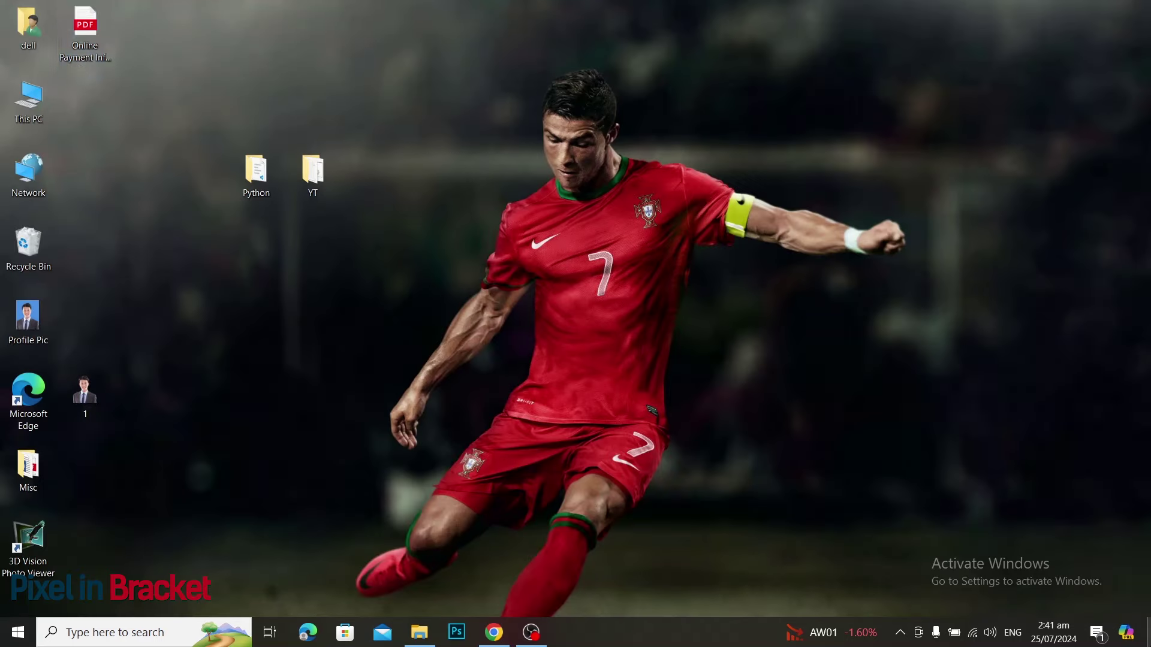
pyautogui.doubleClick(66, 4)
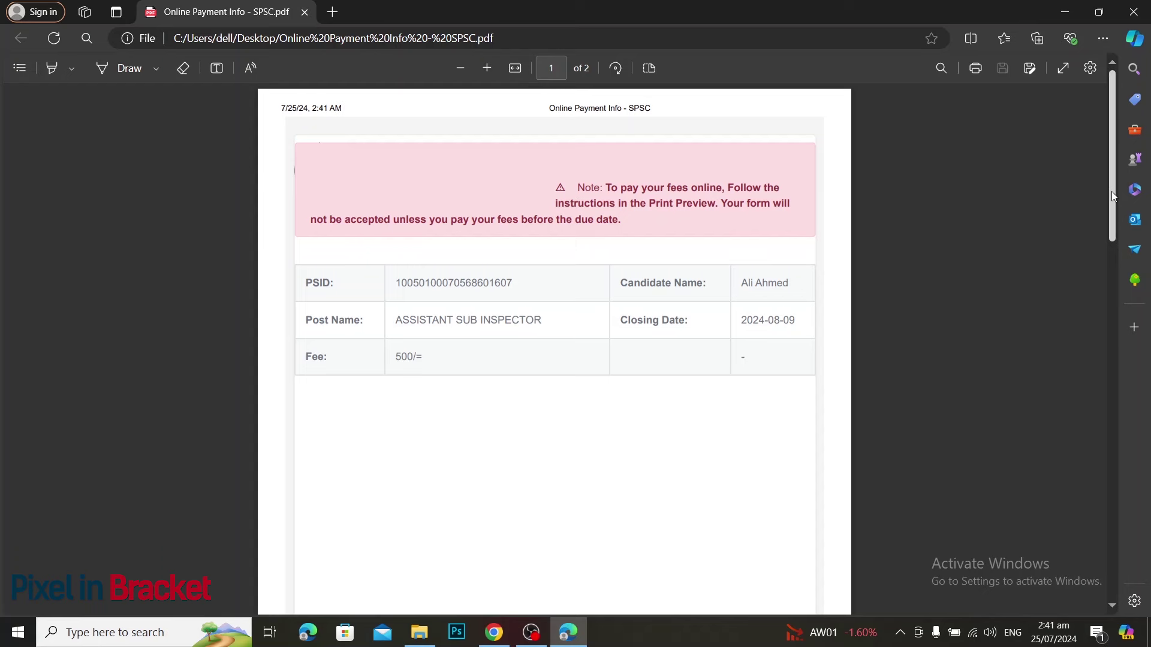
pyautogui.moveTo(1111, 192); pyautogui.dragTo(1109, 457)
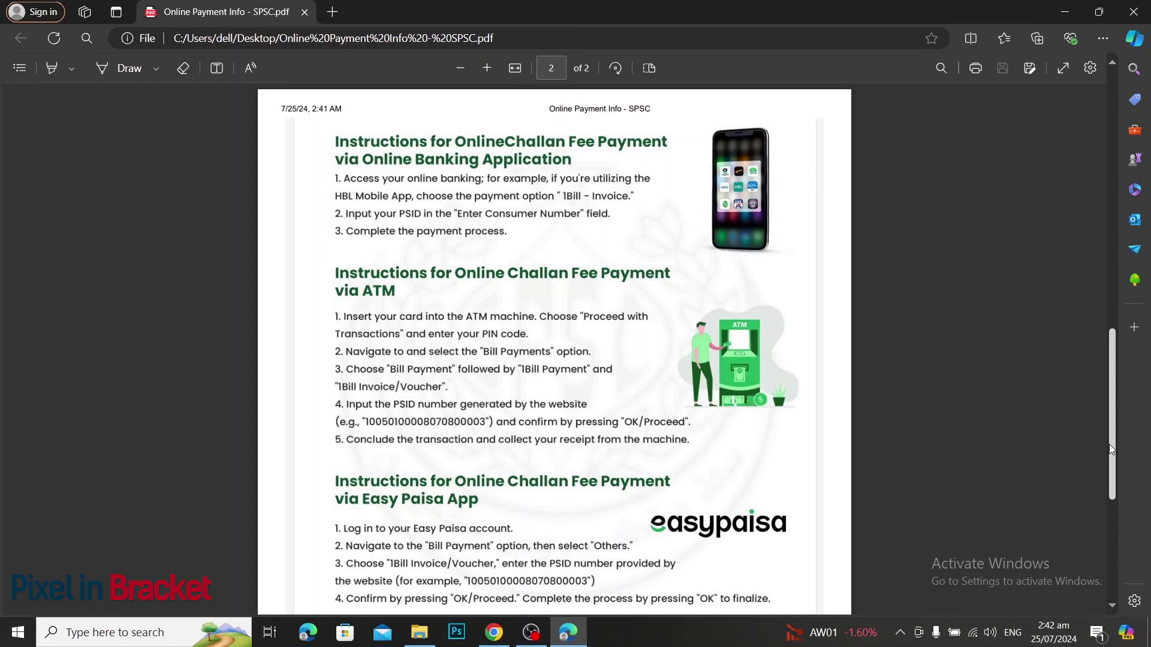
pyautogui.moveTo(1112, 450); pyautogui.dragTo(1124, 371)
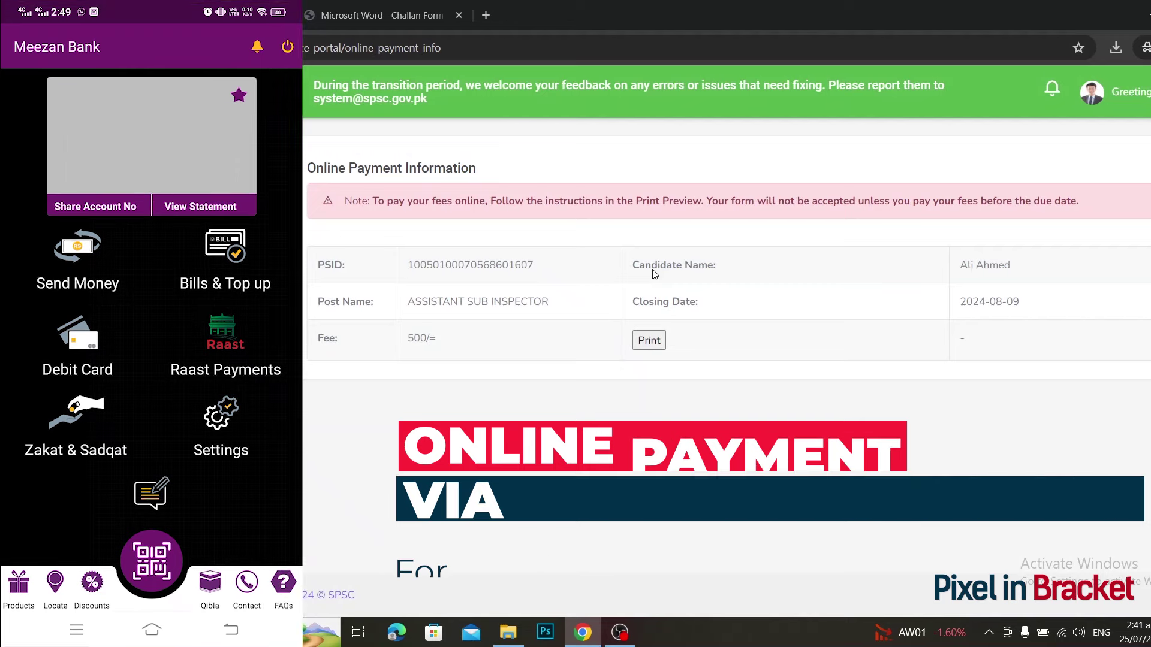
# In the Meezan Bank app, start adding a bill, search the billers for "1" and choose 1BILL - INVOICES.
pyautogui.click(208, 280)
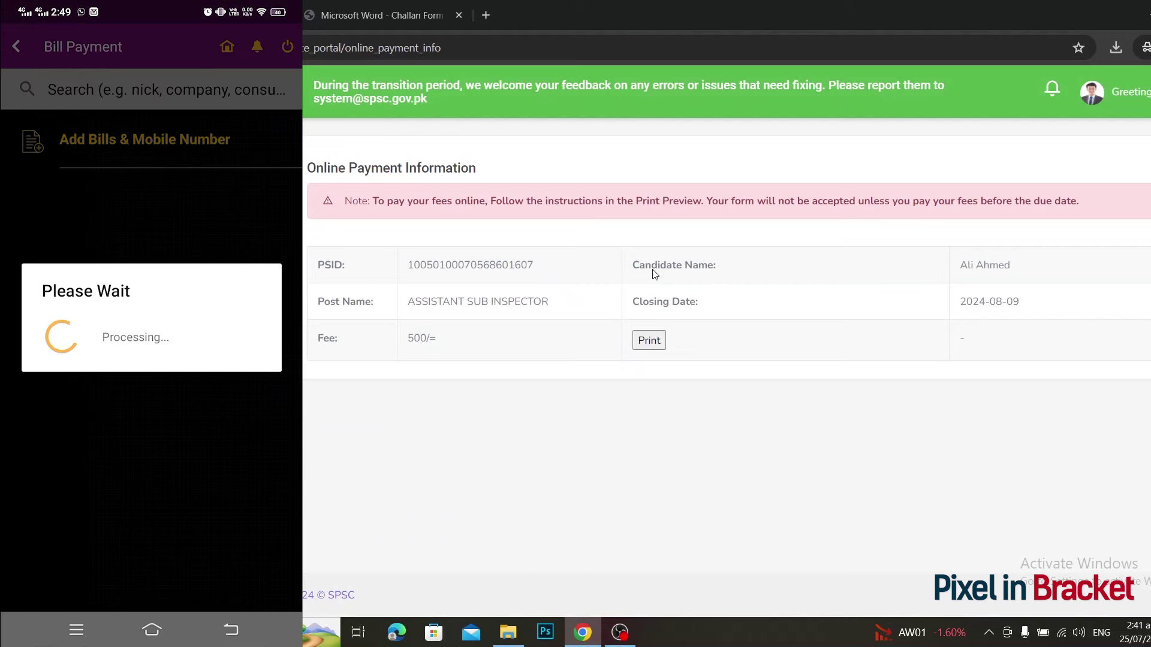
pyautogui.click(146, 142)
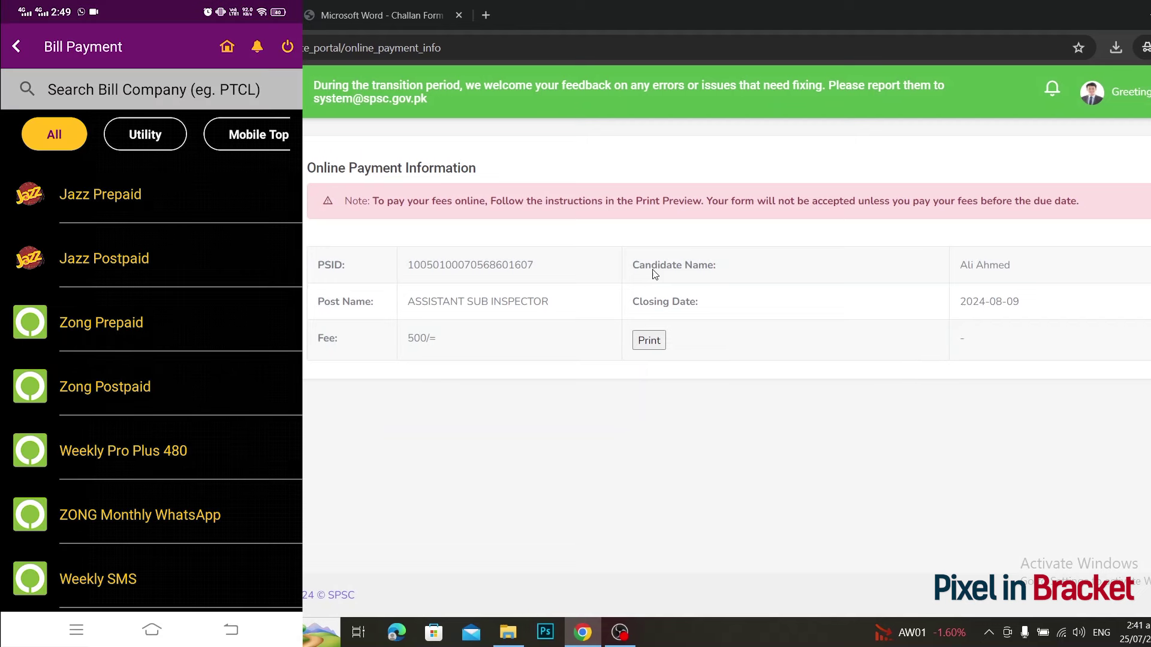
pyautogui.click(136, 106)
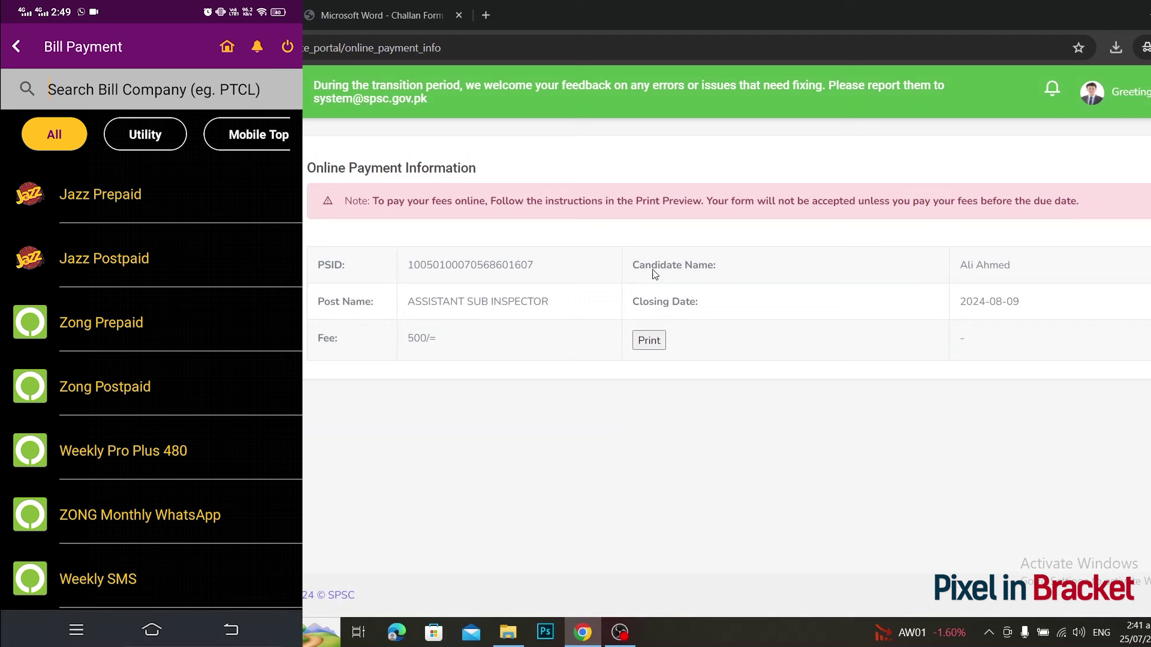
pyautogui.write('1')
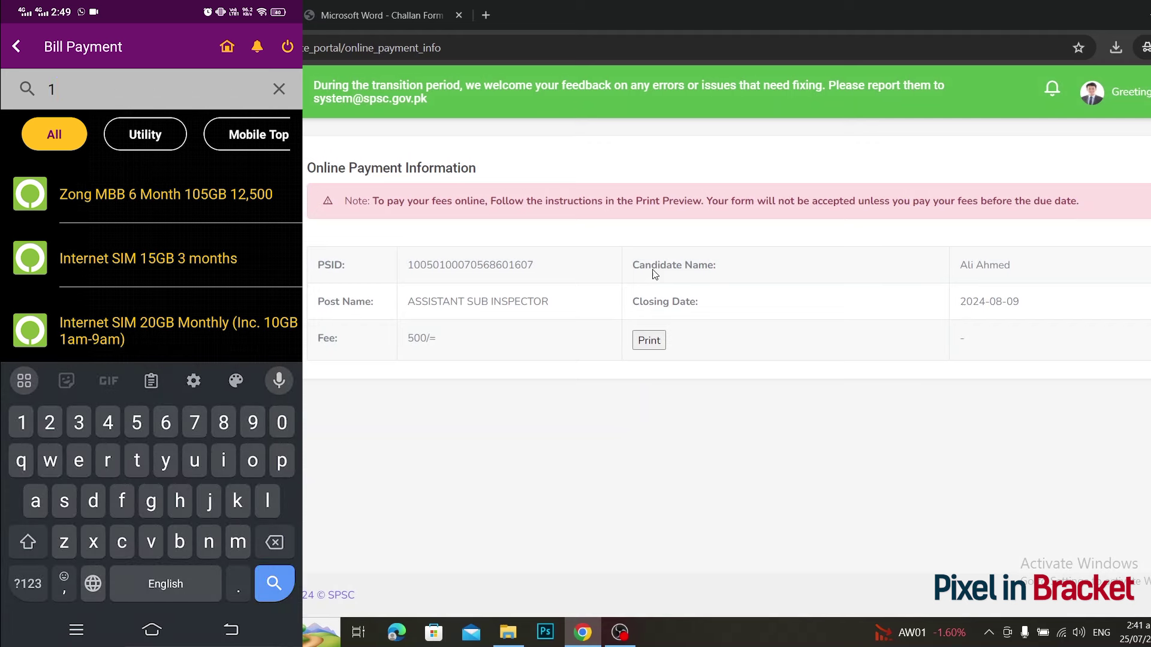
pyautogui.moveTo(147, 315); pyautogui.dragTo(205, 142)
pyautogui.moveTo(222, 353); pyautogui.dragTo(244, 126)
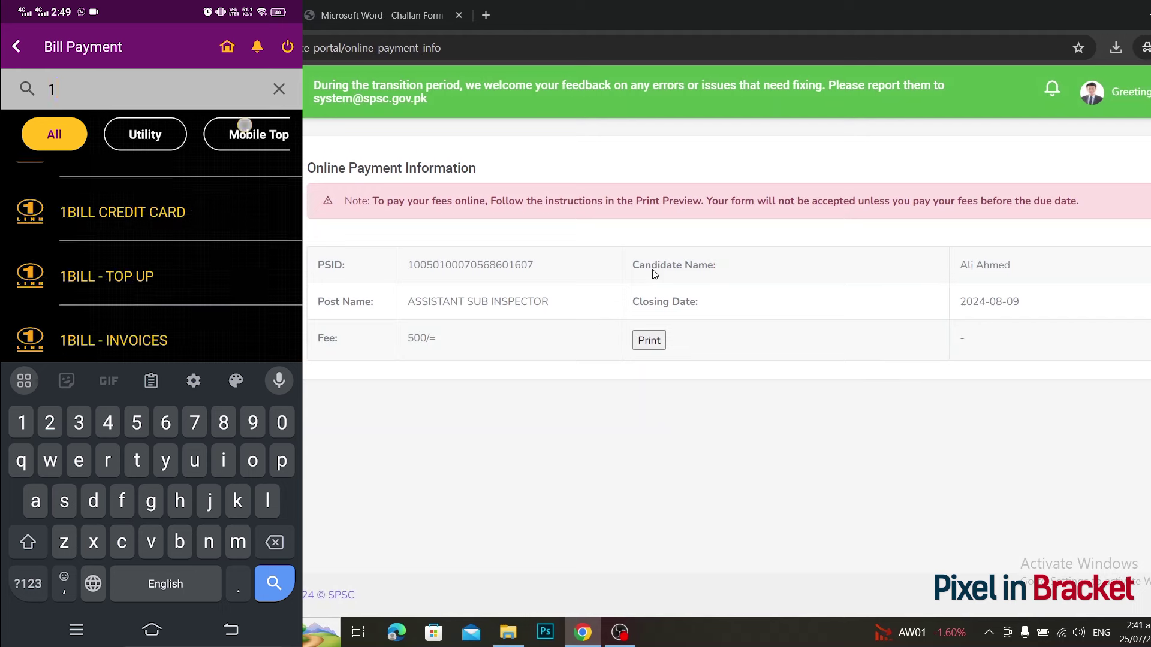
pyautogui.moveTo(163, 276); pyautogui.dragTo(175, 202)
pyautogui.moveTo(84, 252); pyautogui.dragTo(100, 218)
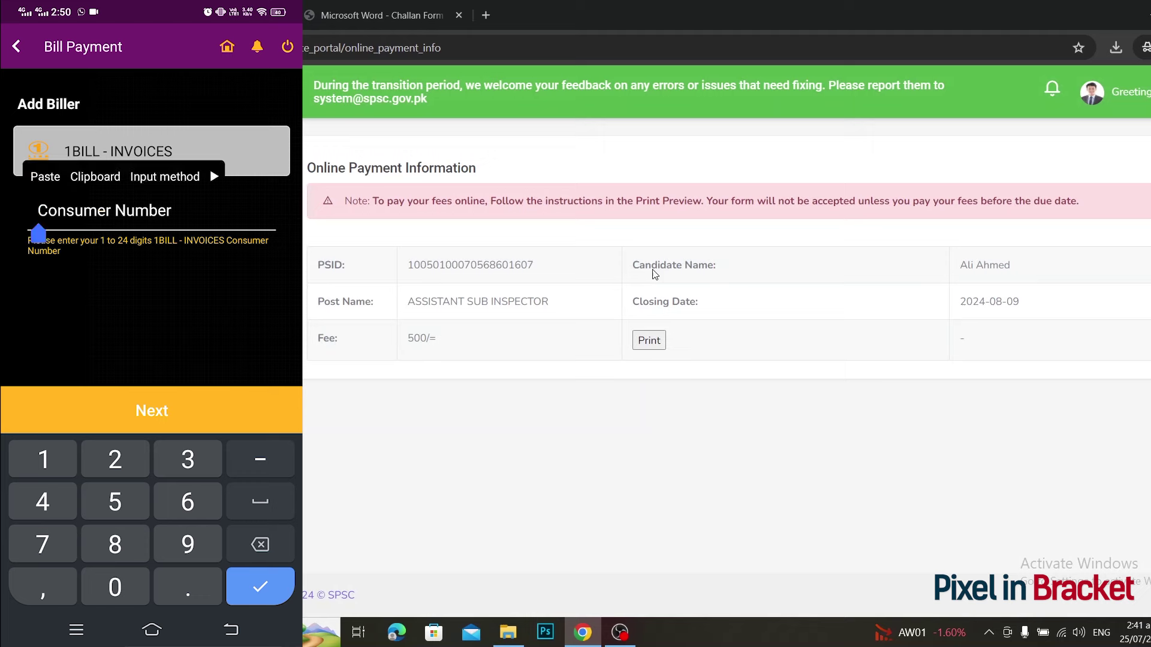
# Paste the PSID as the consumer number, nickname the biller "spsc" and add it.
pyautogui.click(45, 177)
pyautogui.click(152, 411)
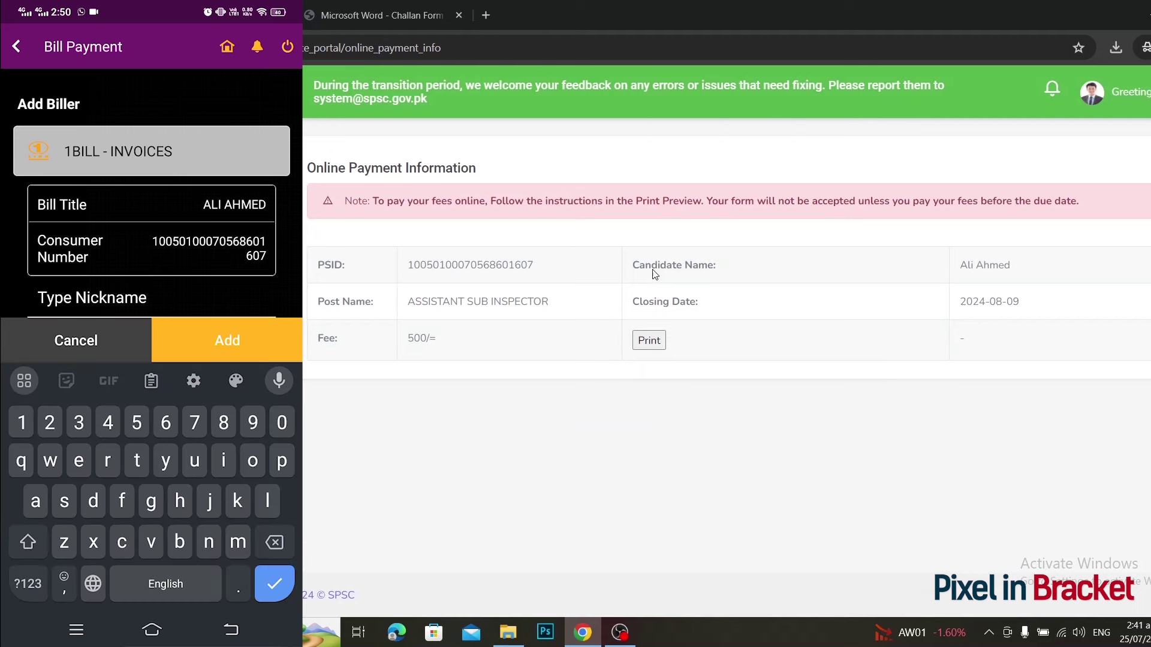
pyautogui.write('spsc')
pyautogui.click(150, 381)
pyautogui.click(227, 340)
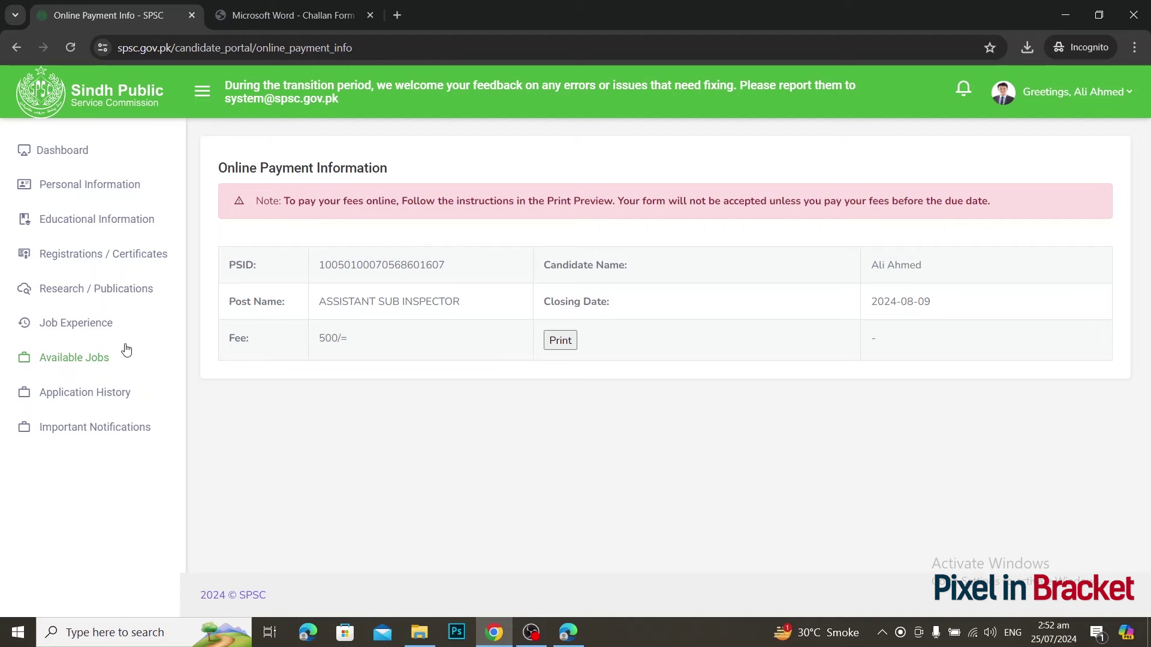
# Back on the SPSC portal, check the Assistant Sub Inspector post's payment status in the available jobs and view the application history.
pyautogui.click(70, 359)
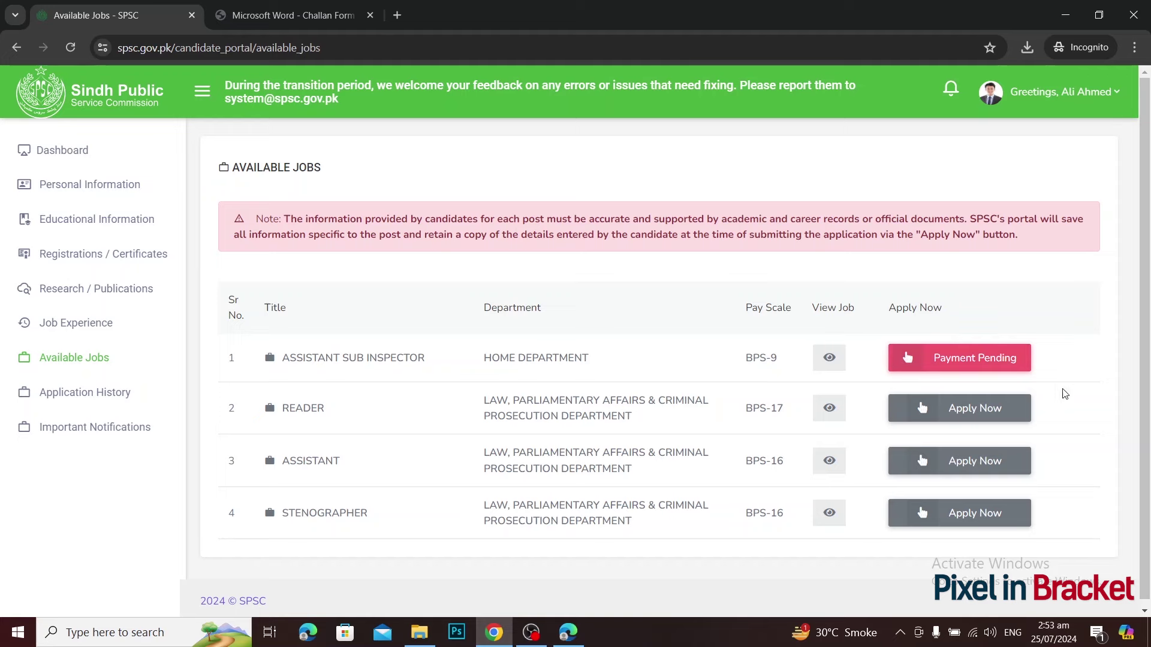
pyautogui.scroll(-1, 1149, 396)
pyautogui.scroll(-1, 1149, 396)
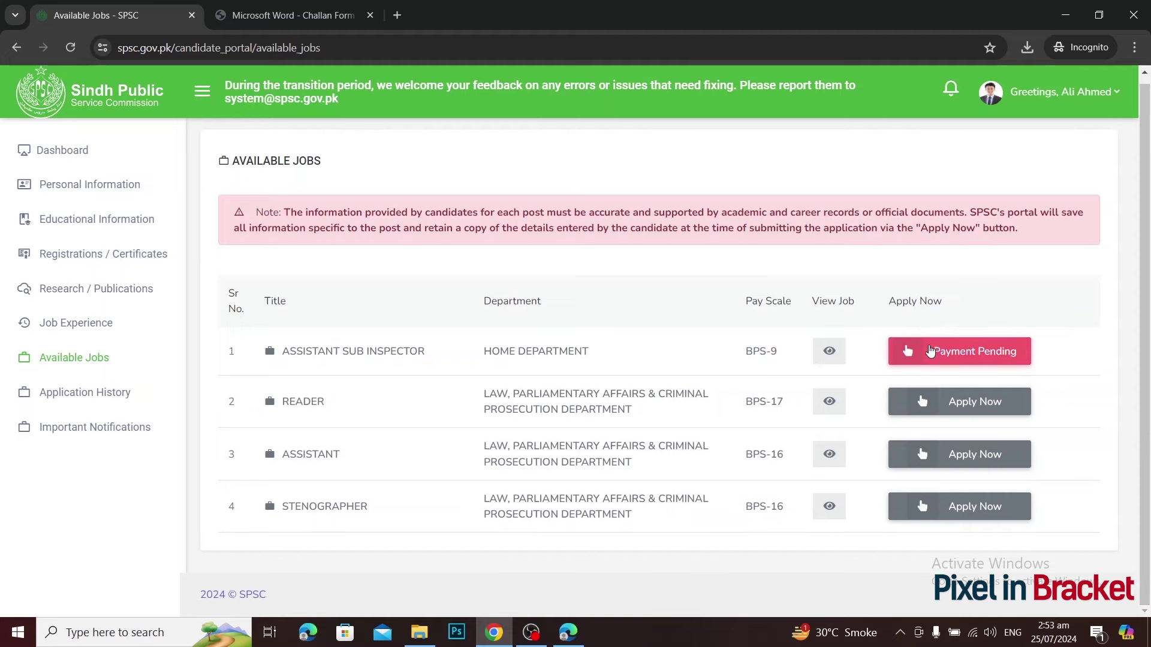
pyautogui.click(105, 401)
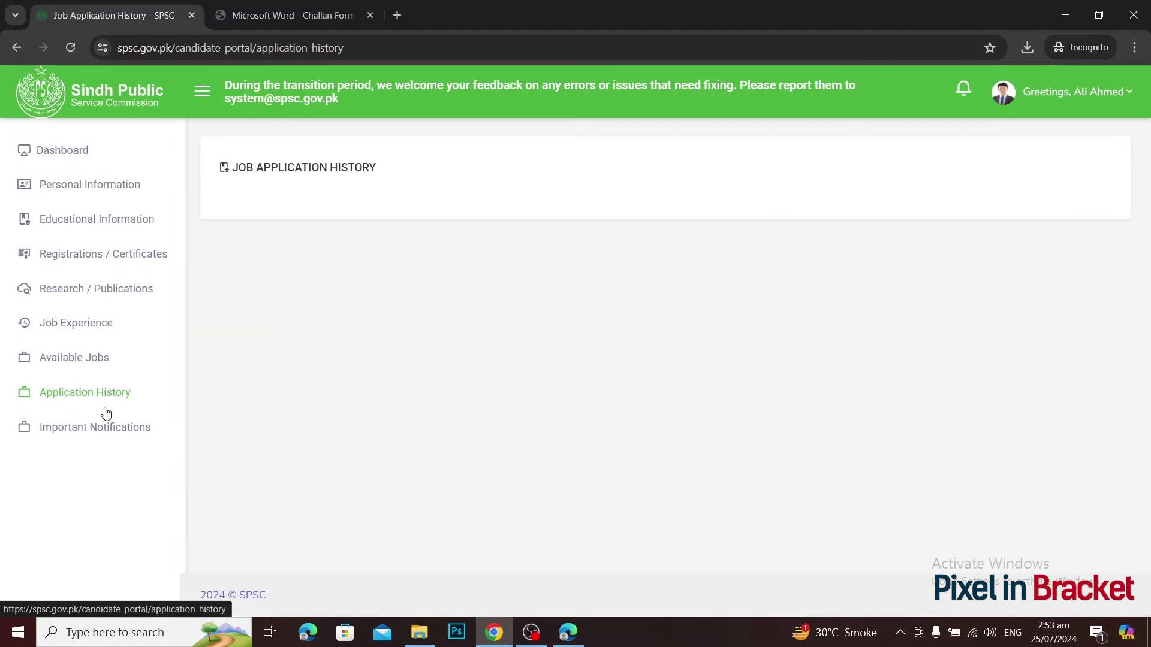